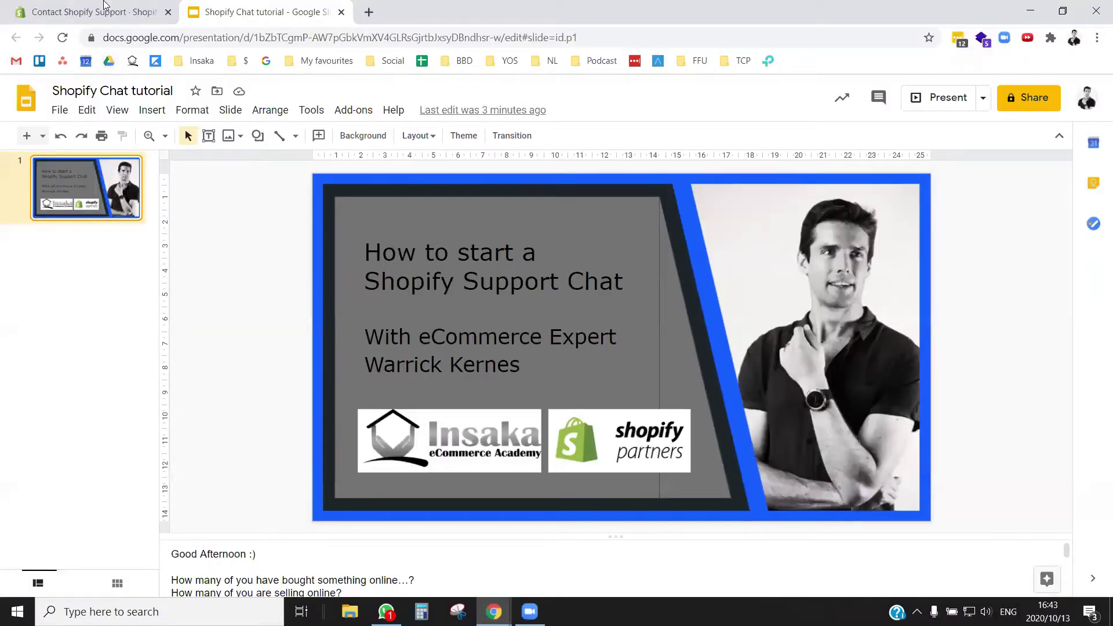
Step: Go to the Contact Shopify Support tab and choose 'I have a Shopify store'
left_click(104, 7)
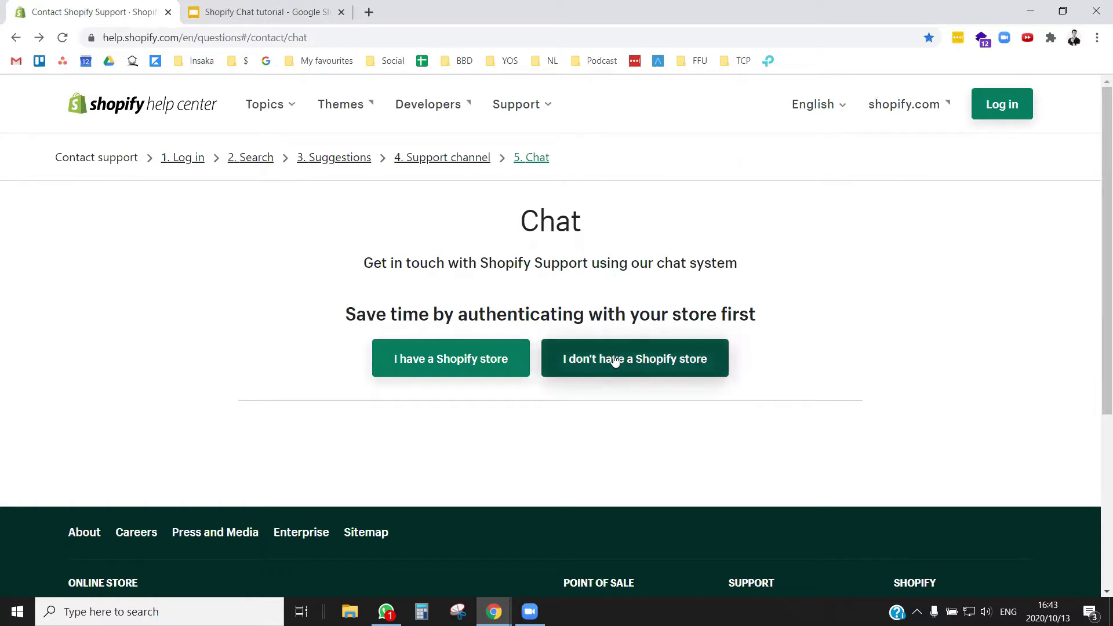
left_click(448, 364)
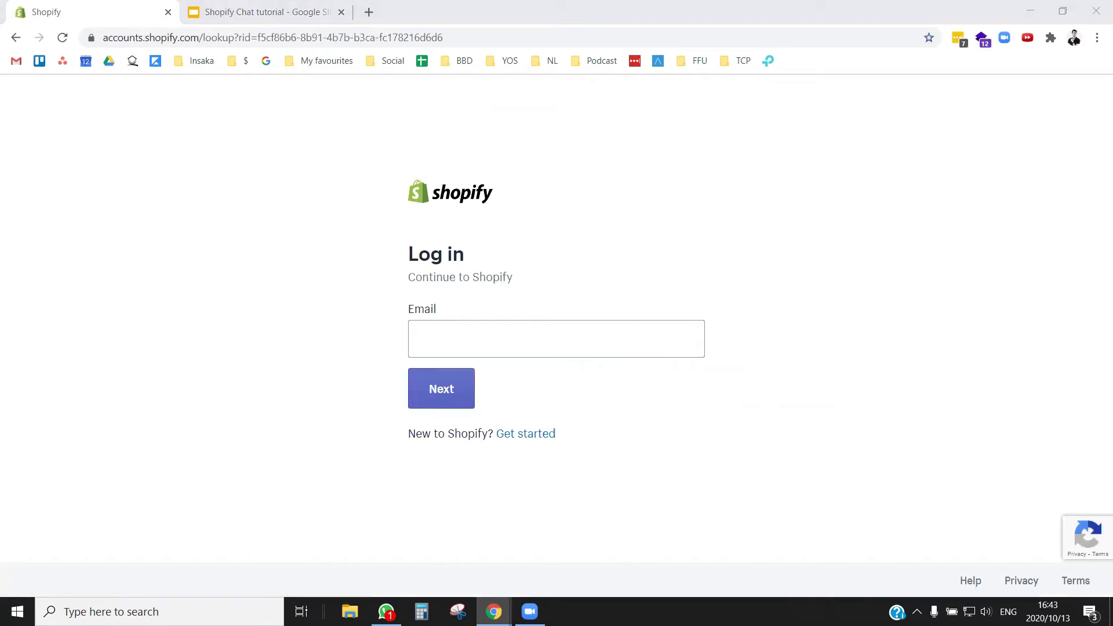
Step: Paste the account e-mail on the login page, continue, then paste the account password
left_click(458, 332)
key("ctrl+v")
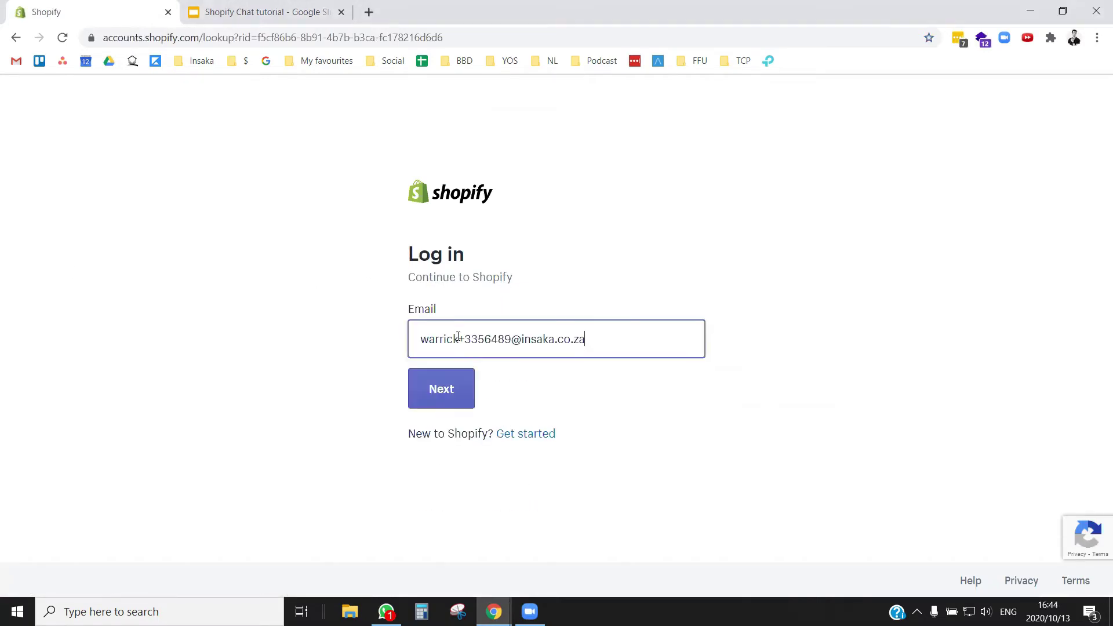
key("Return")
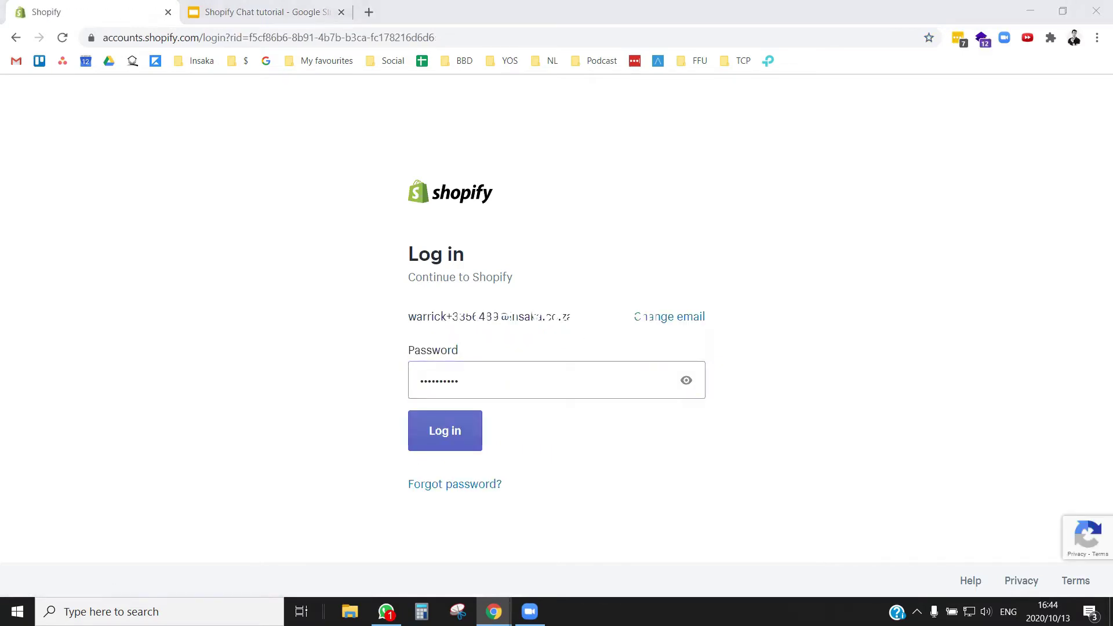
left_click(480, 388)
key("ctrl+a")
key("ctrl+v")
Step: Log in, select the Kids Stuff store, and decline saving the password
left_click(451, 429)
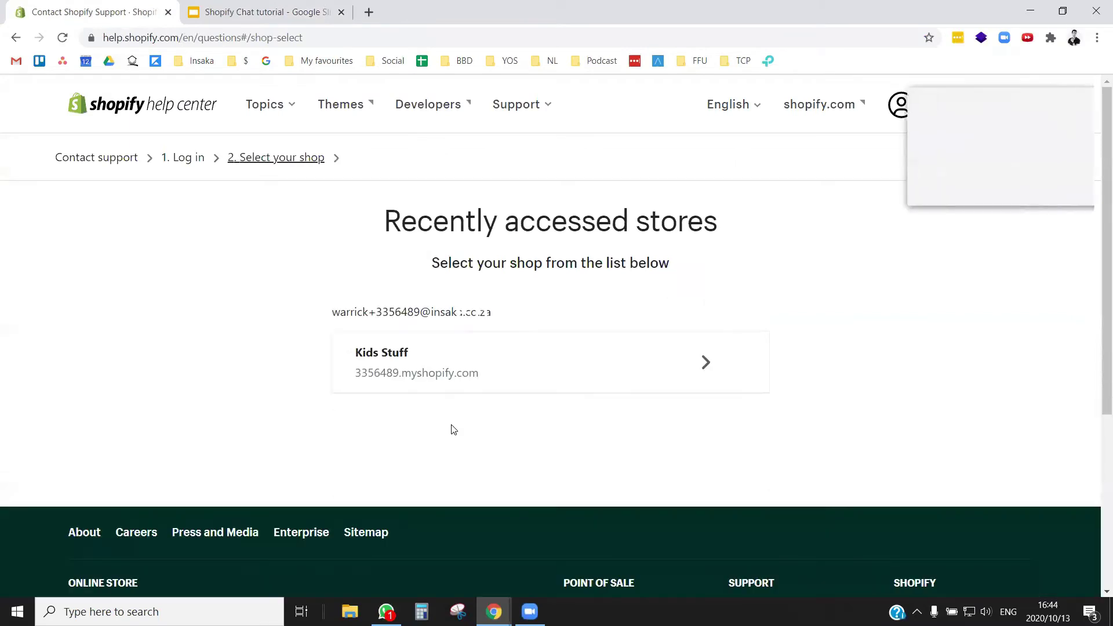
left_click(454, 378)
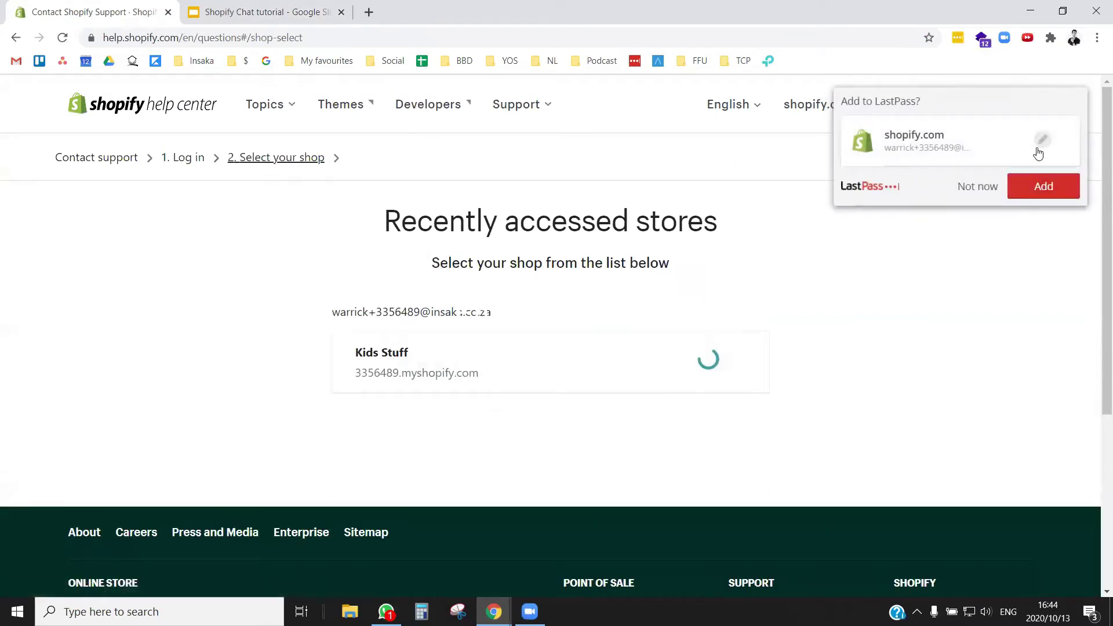
left_click(979, 187)
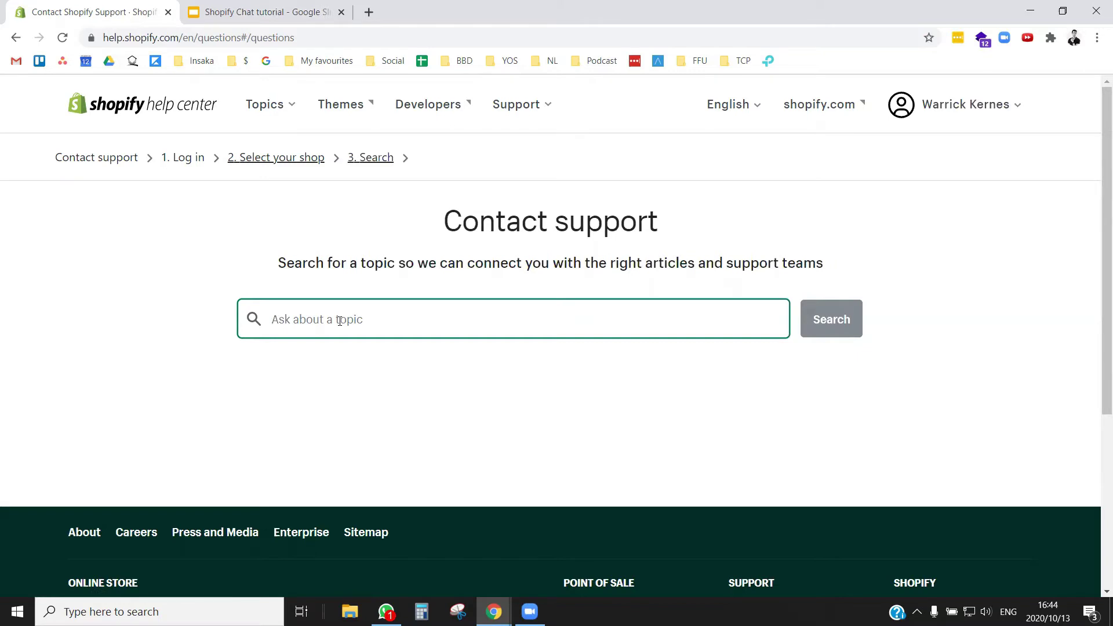
Step: Search the support topic 'sdijuhhsbdcf' and continue to get support
type("sdijuhhsbdcf")
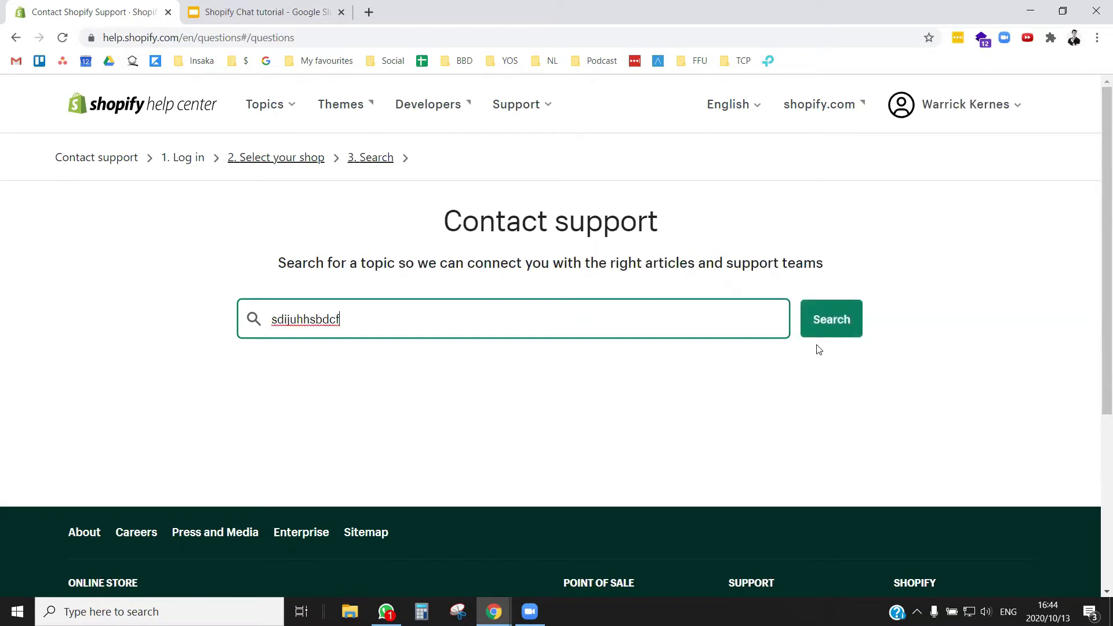
left_click(818, 332)
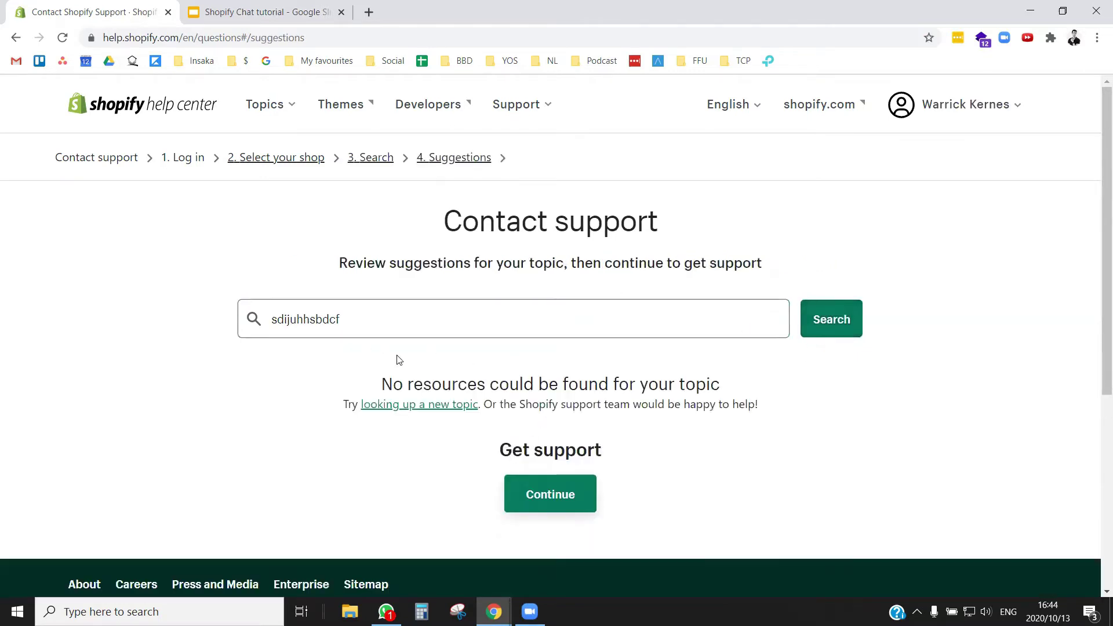
scroll(395, 357, "down", 1)
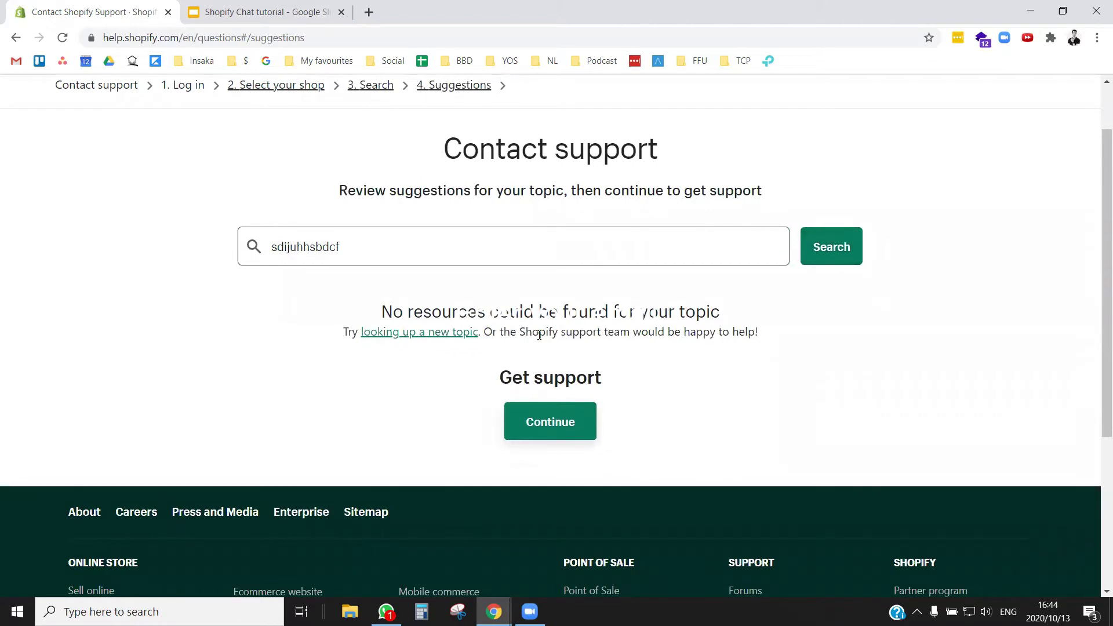
left_click(551, 424)
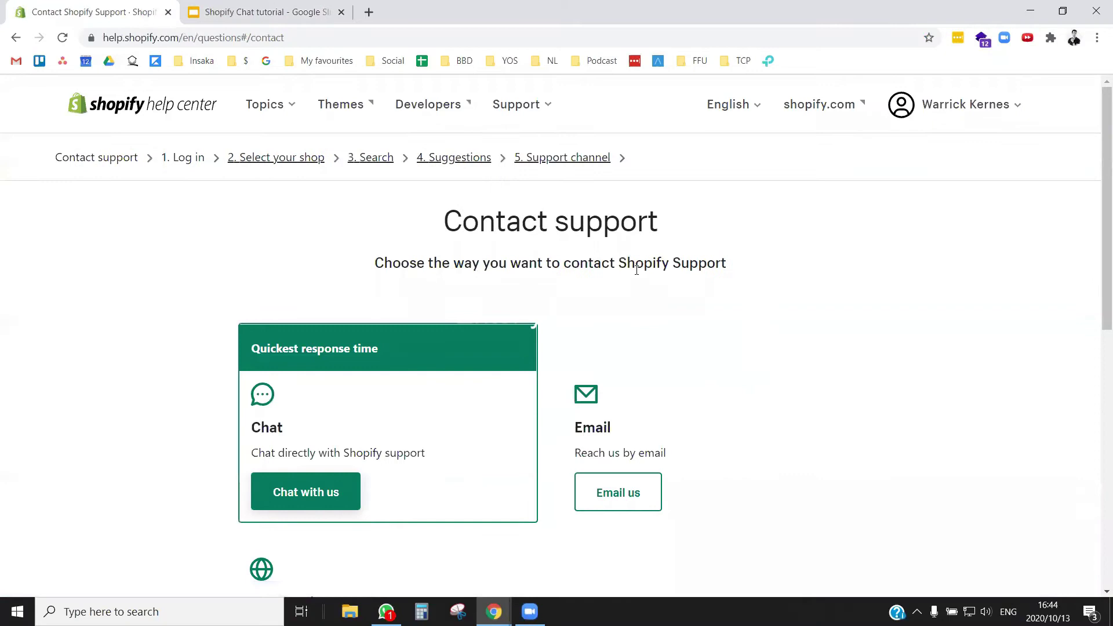
Step: Choose chat as the contact method and write 'Hi there' in Your message
scroll(254, 340, "down", 2)
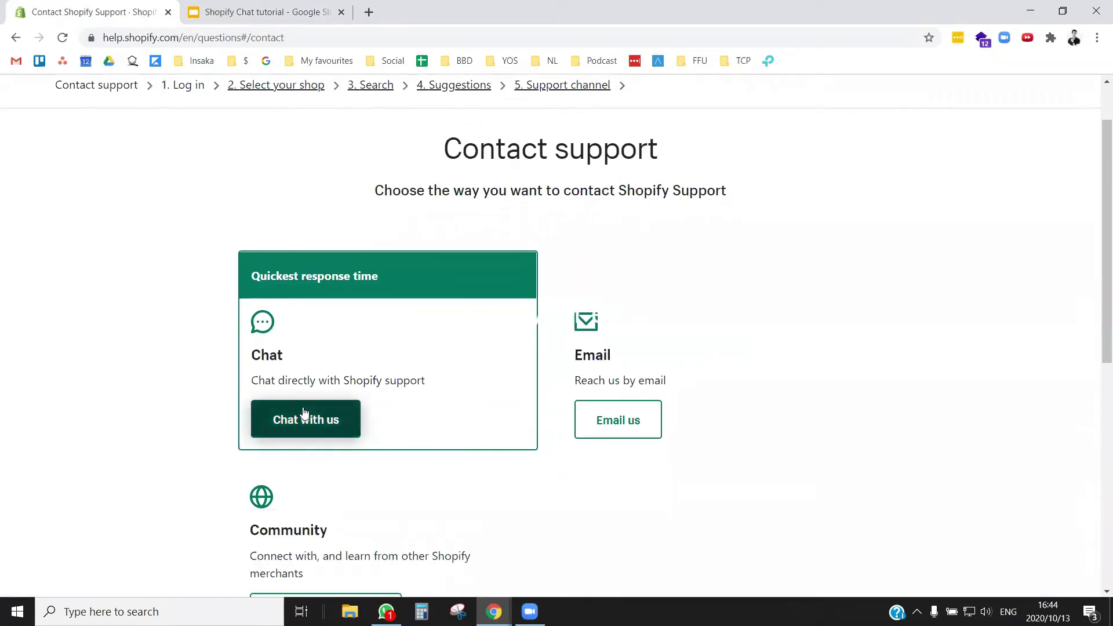
left_click(302, 414)
scroll(213, 359, "down", 3)
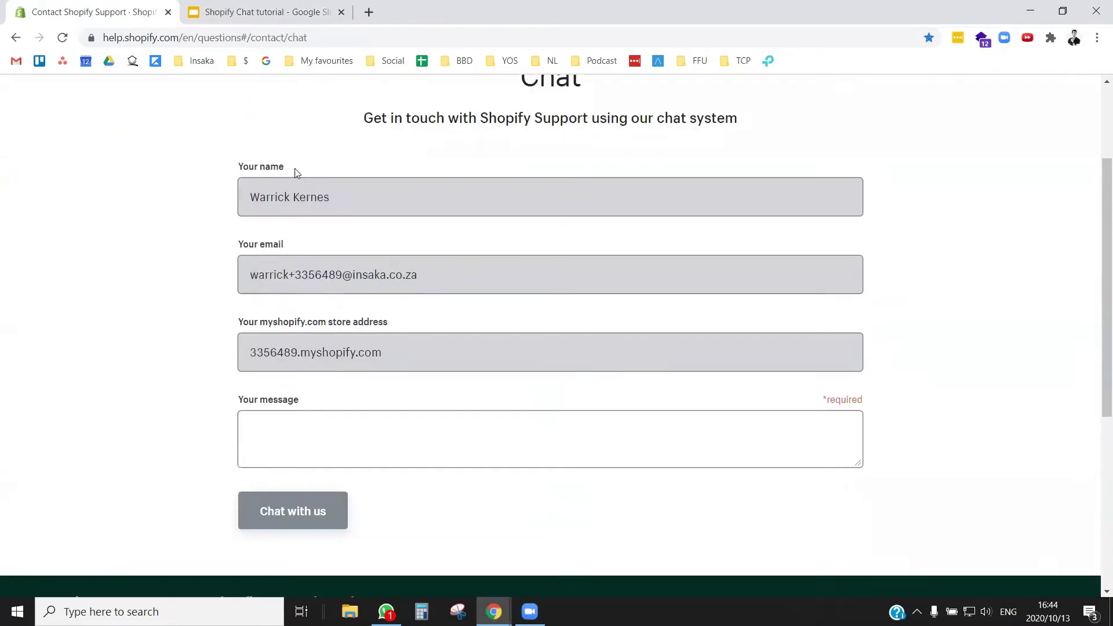
left_click(333, 439)
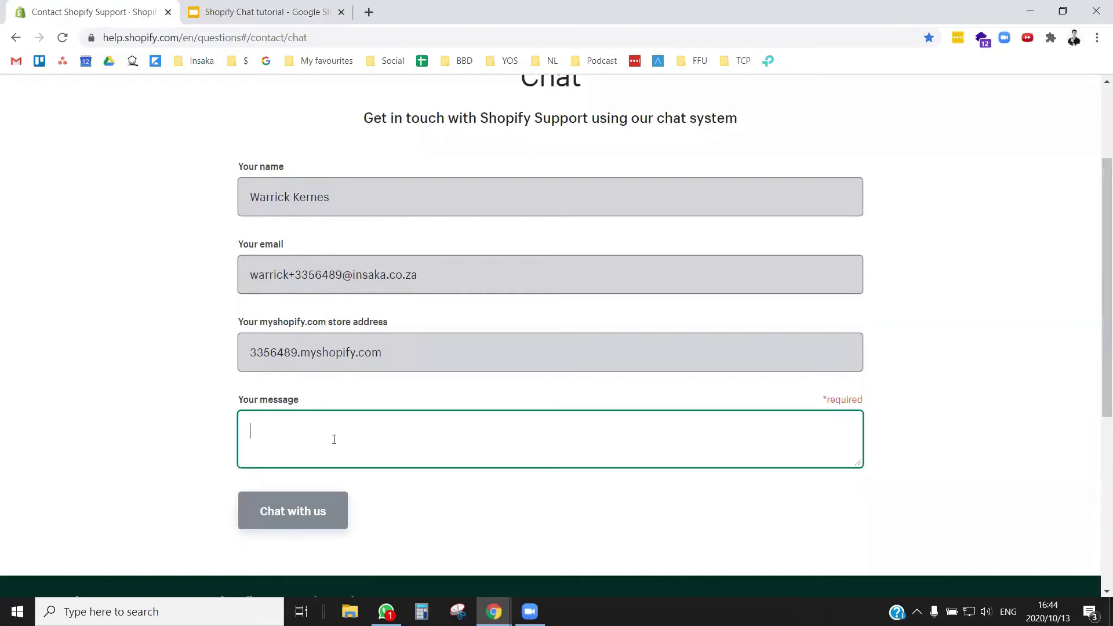
type("Hi there")
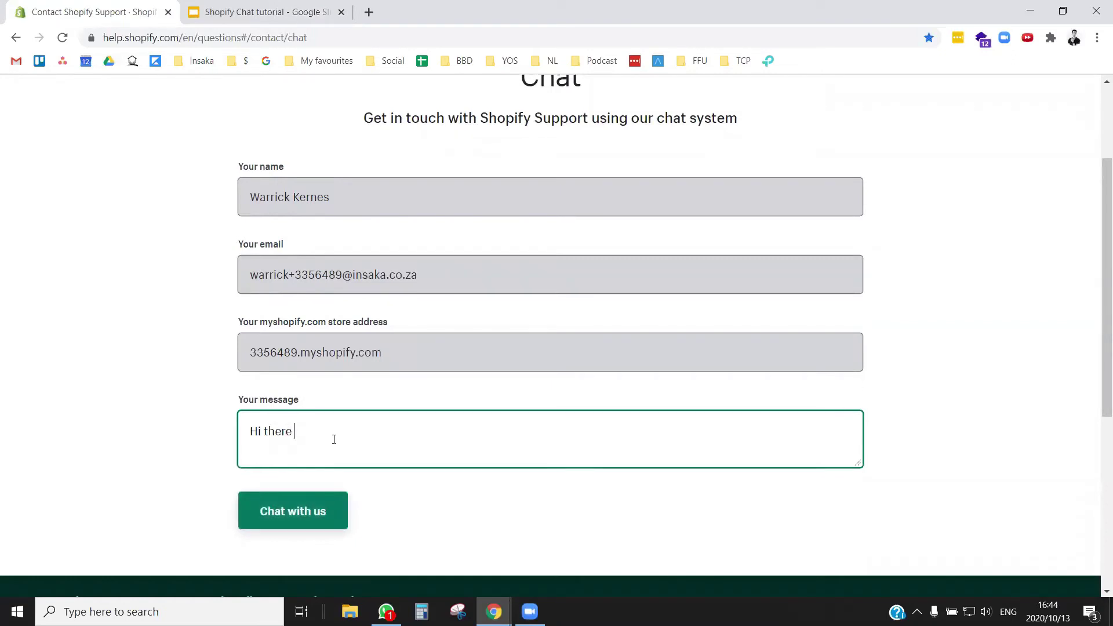
Step: Start the chat and send 'Hey How are you doing?' to Shopify Support
left_click(296, 508)
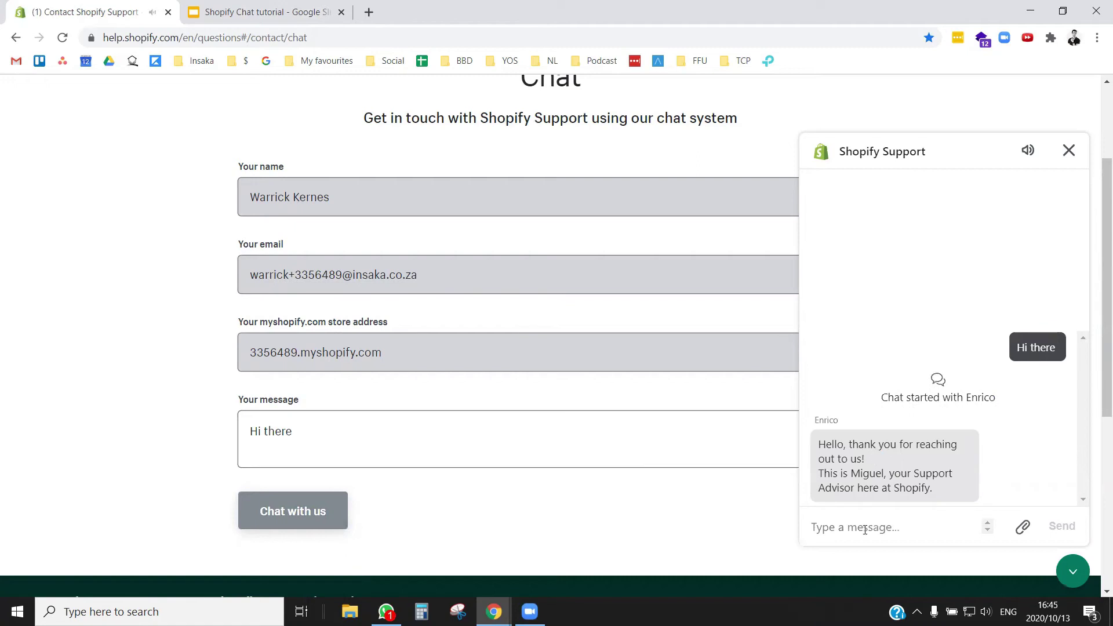
type("Hey")
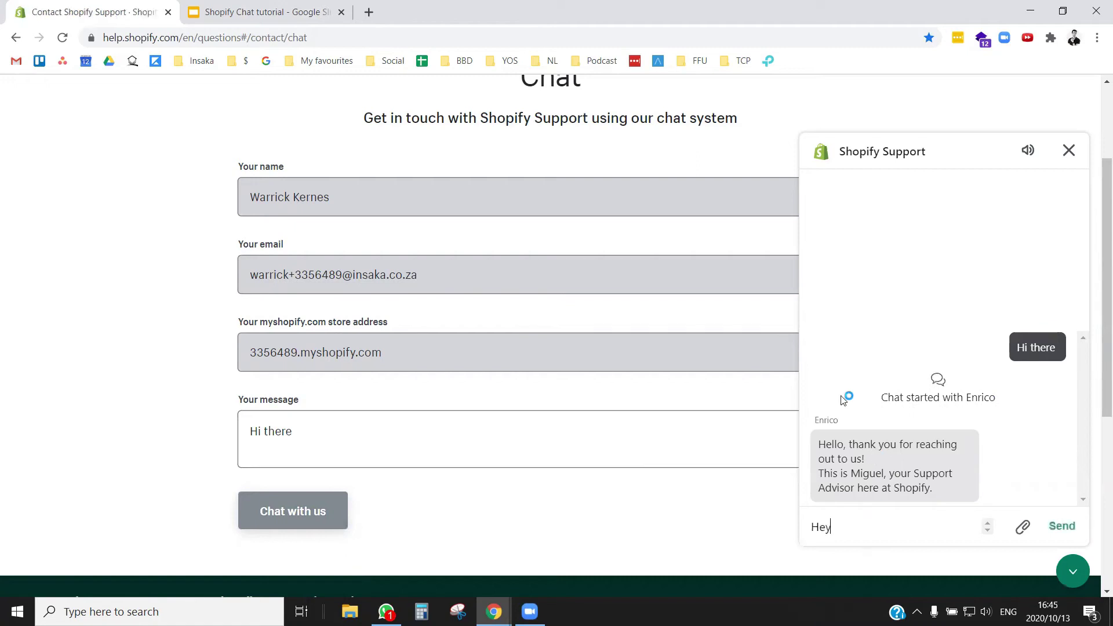
type(" How are you doing?")
key("Return")
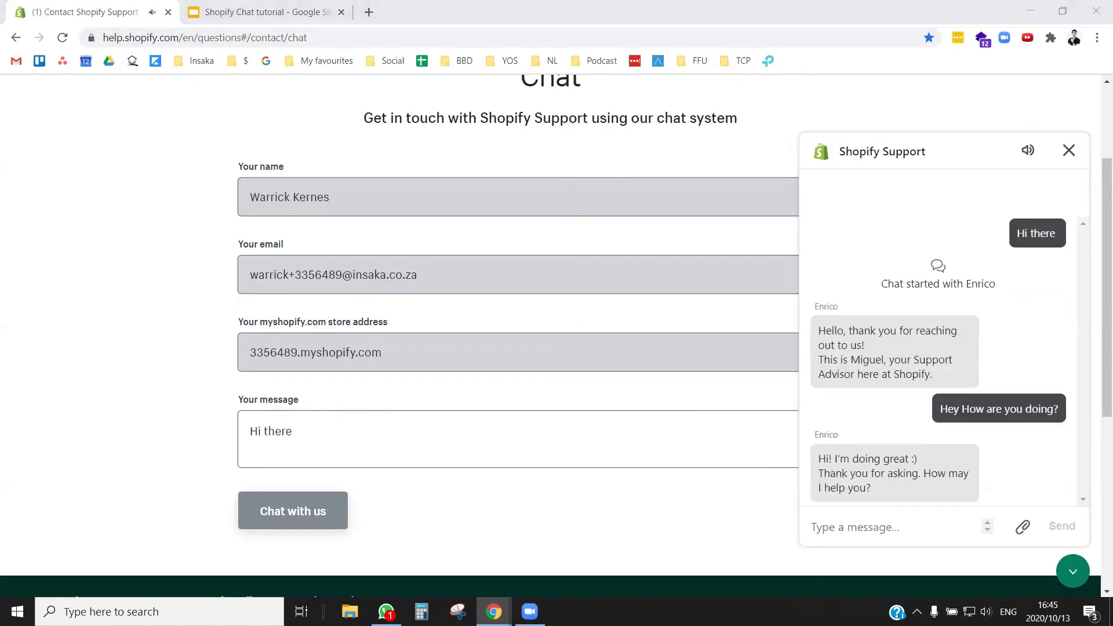
Step: Load the contact chat page address in a new browser tab
left_click(369, 12)
type("https://help.shopify.com/en/questions#/contact/chat")
key("Return")
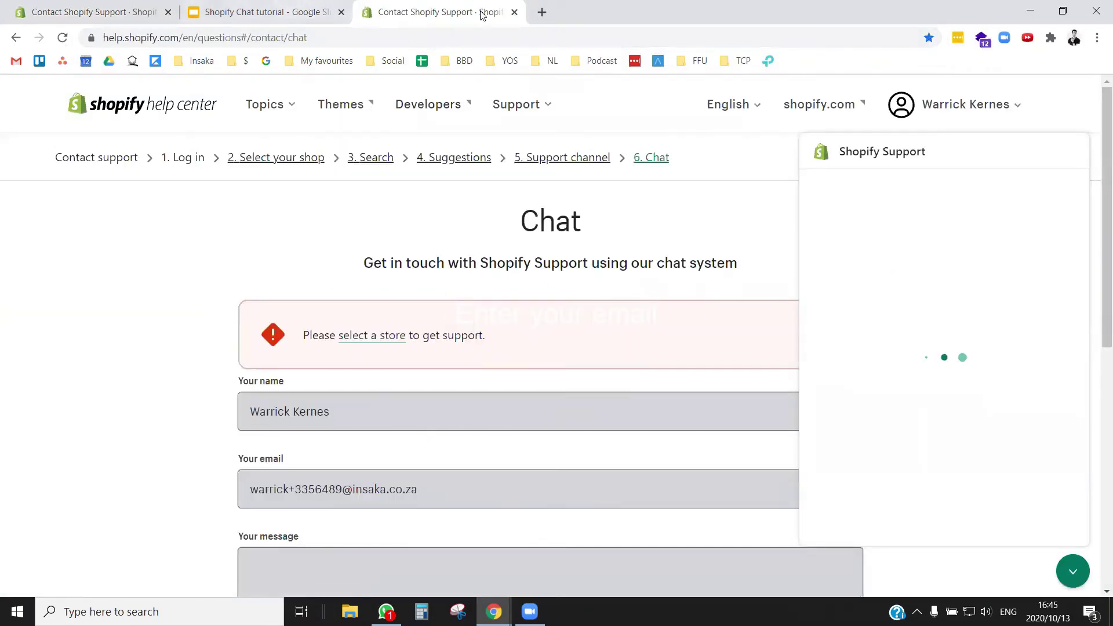
Step: Close the extra tab and end the live chat
left_click(514, 13)
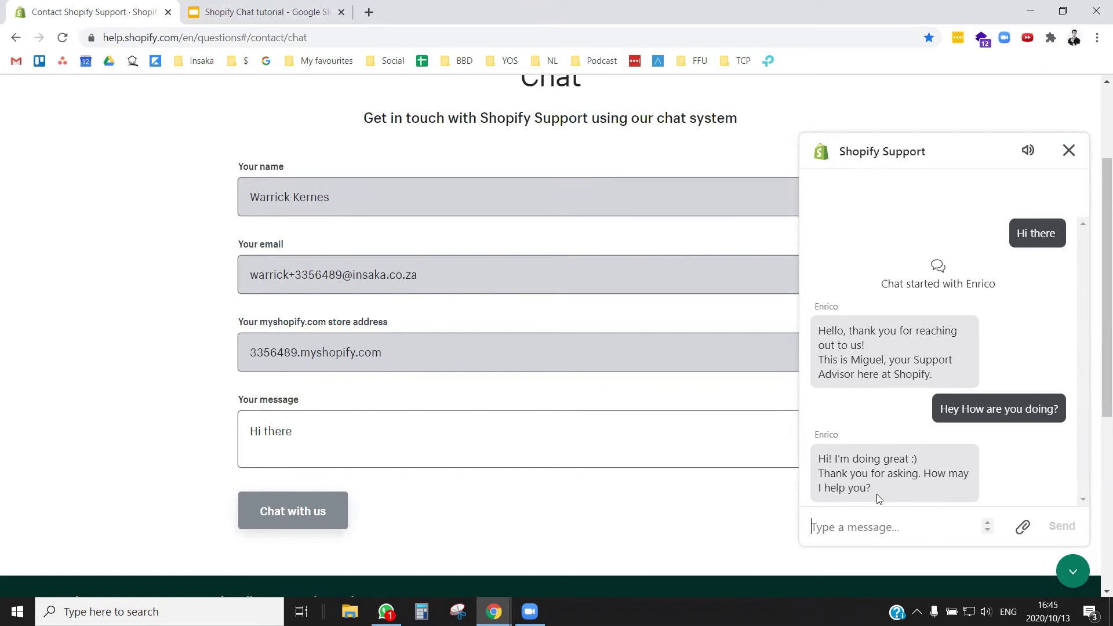
left_click(1068, 150)
left_click(1020, 228)
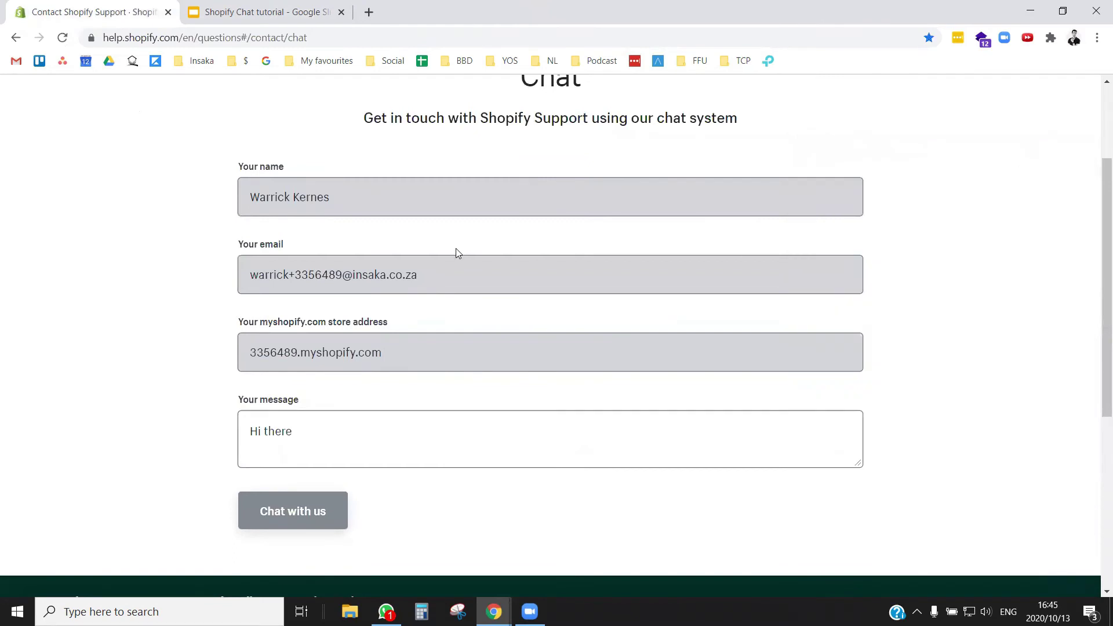
Step: Log out of the Help Center account and reload the contact chat page address
scroll(971, 154, "up", 3)
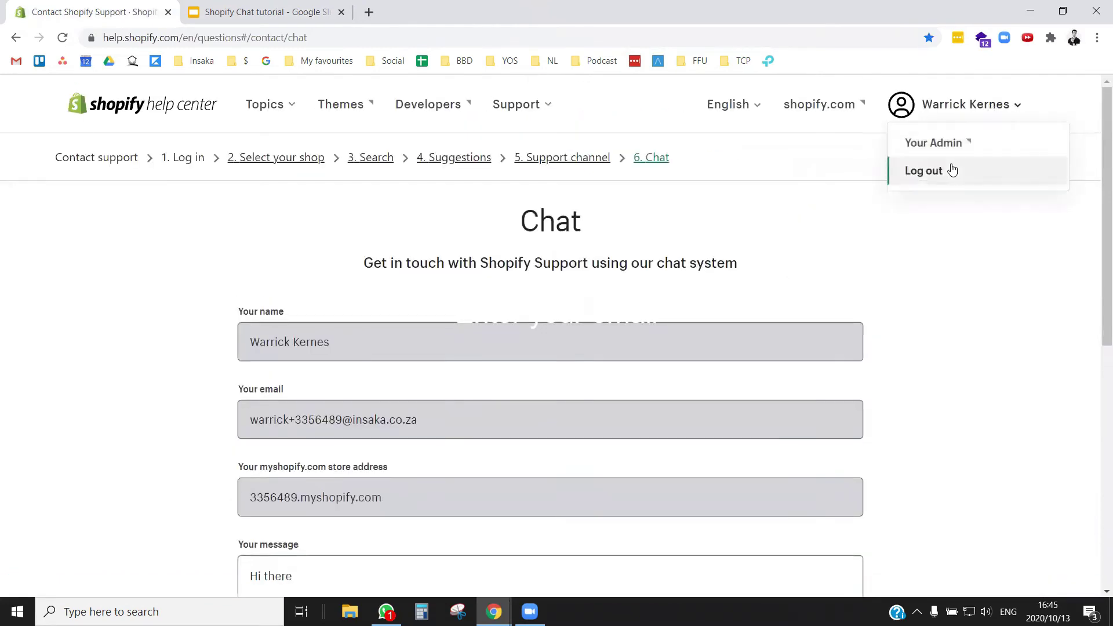
left_click(952, 170)
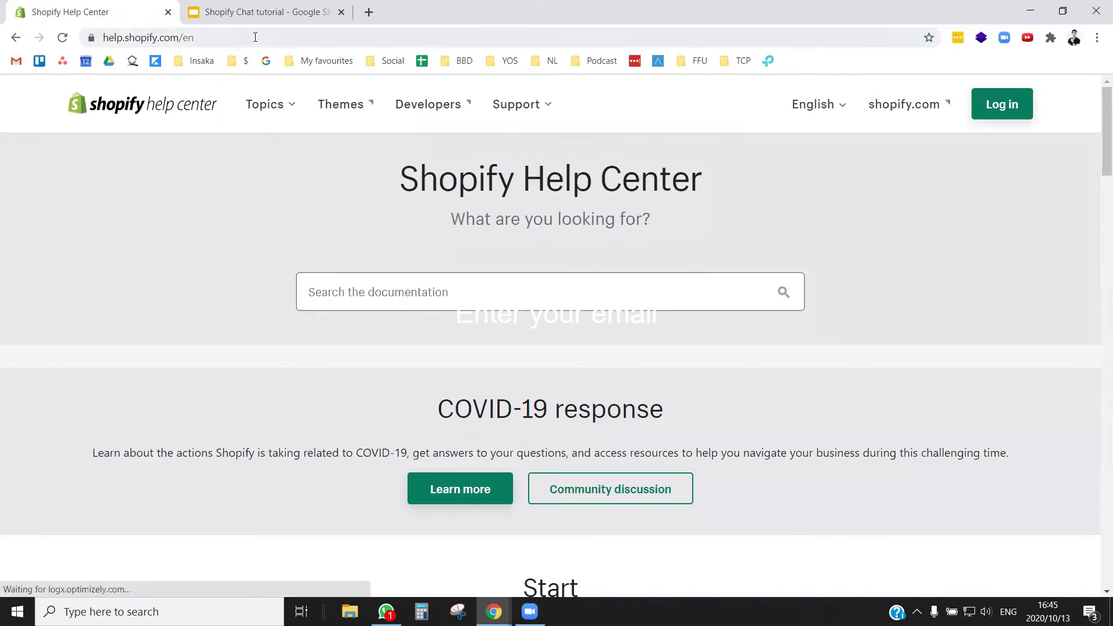
left_click(255, 37)
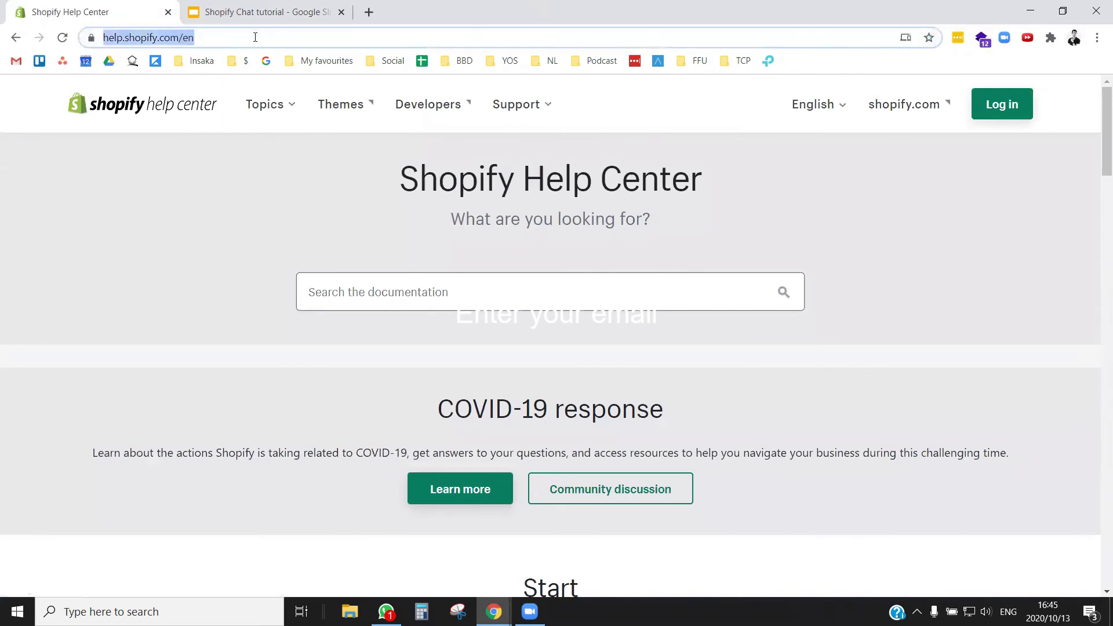
type("help.shopify.com/en/questions#/contact/chat")
key("Return")
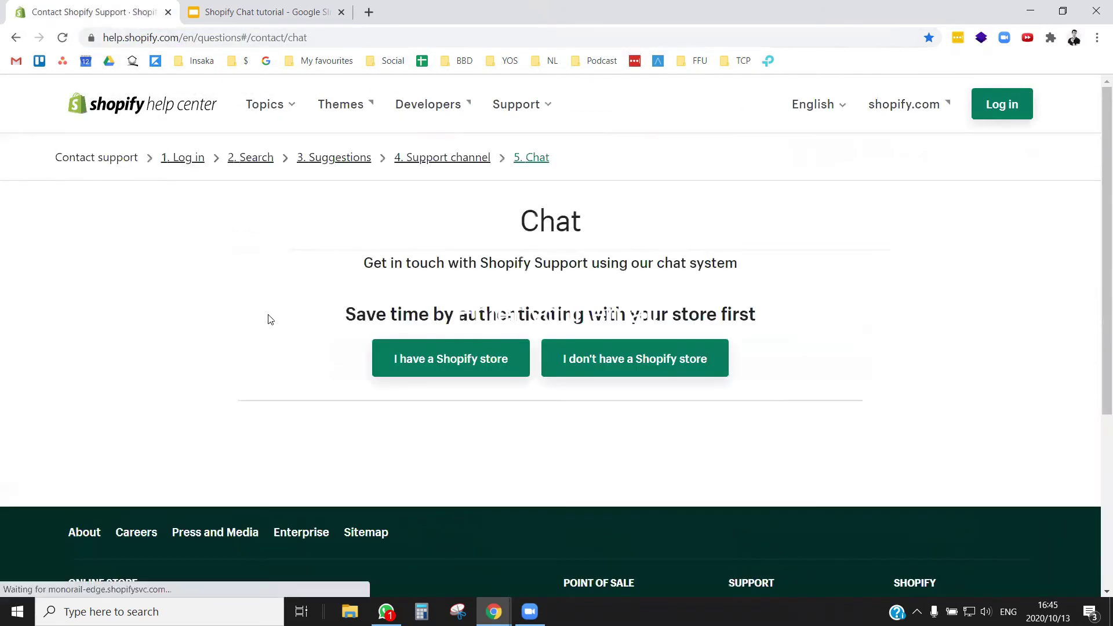
Step: Choose 'I don't have a Shopify store' and autofill the name from saved details
left_click(616, 374)
scroll(313, 344, "down", 1)
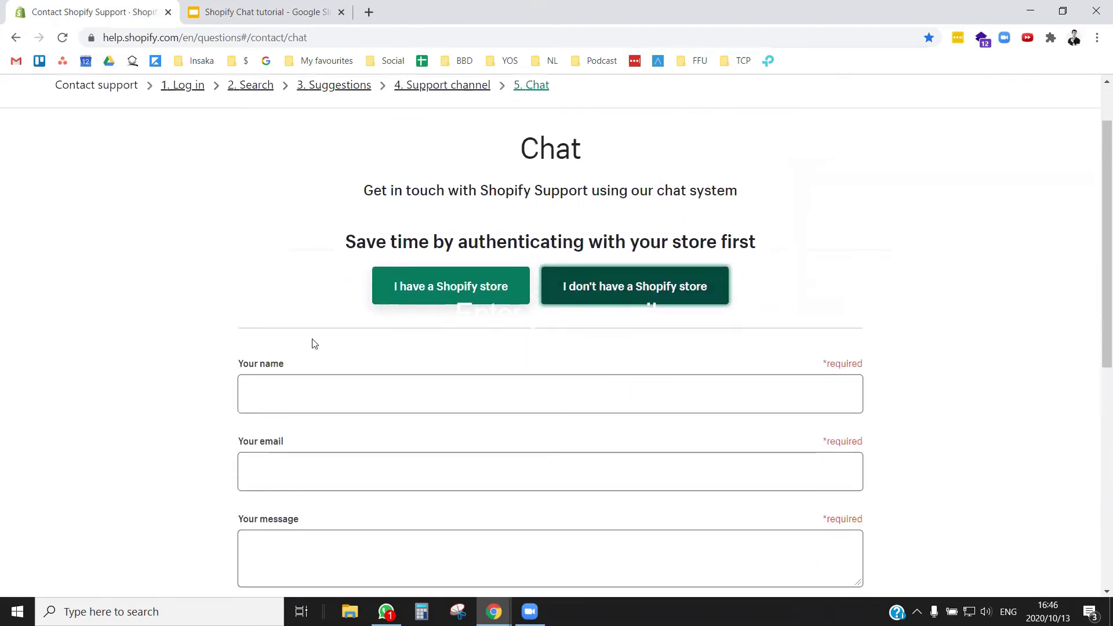
scroll(261, 343, "down", 1)
scroll(275, 289, "down", 1)
left_click(273, 248)
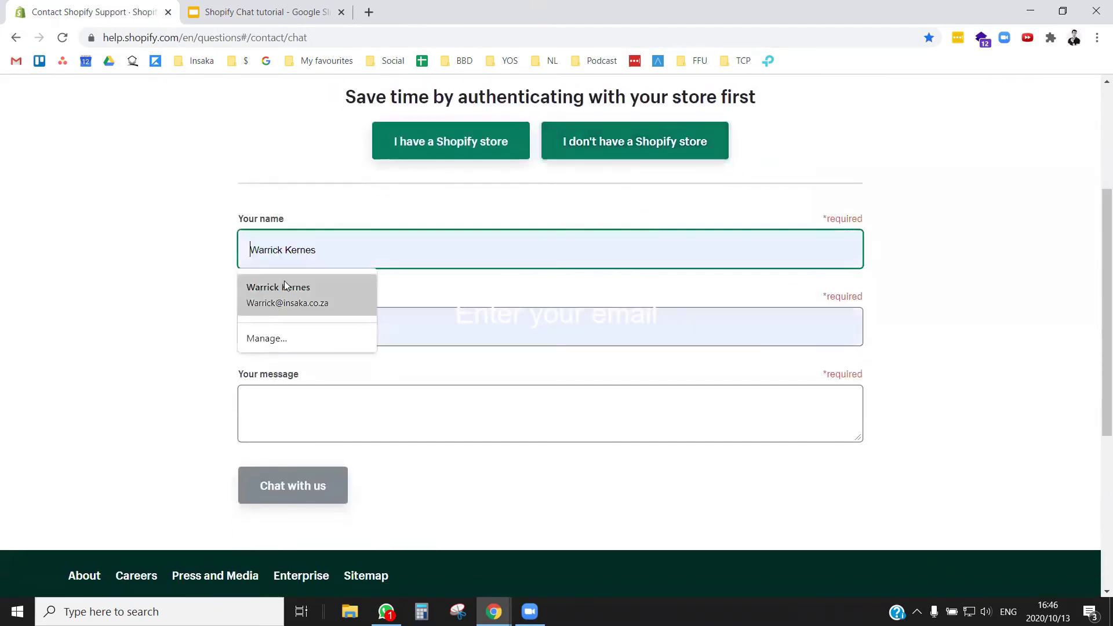
left_click(285, 287)
Step: Replace the email field's contents with the correct pasted email address
left_click_drag(359, 325, 181, 332)
type("https://help.shopify.com/en/questions#/contact/chat")
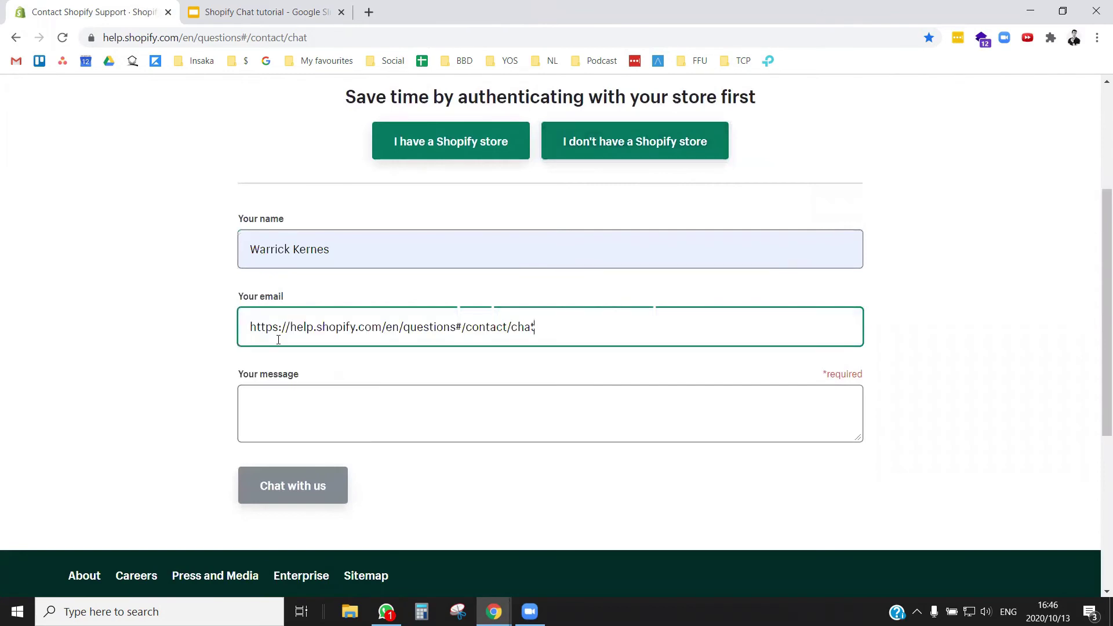
left_click_drag(534, 327, 86, 323)
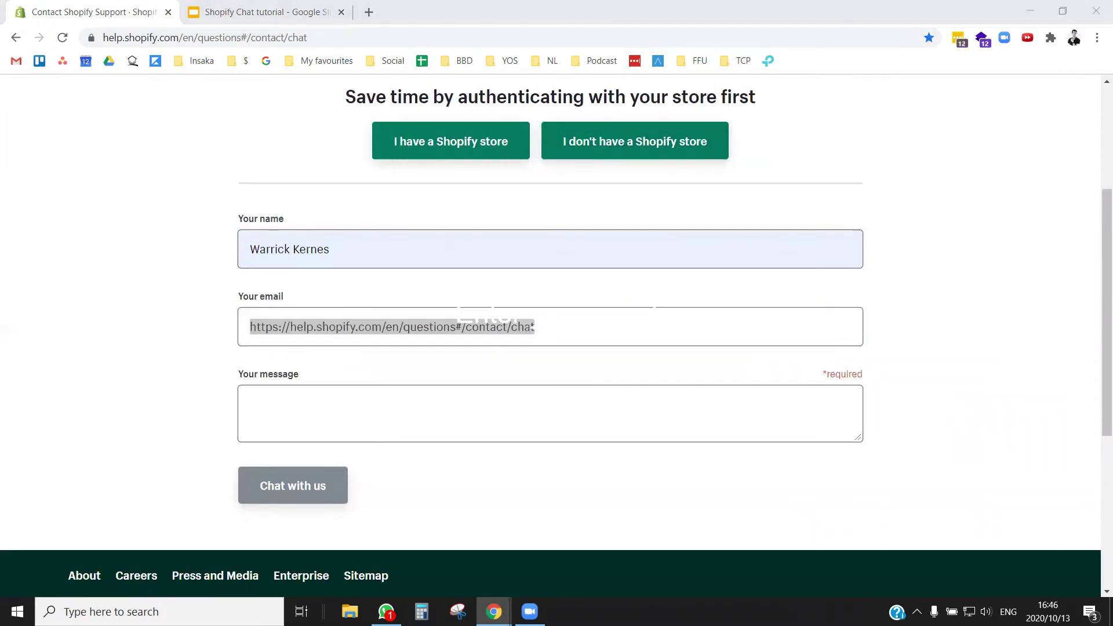
left_click(467, 331)
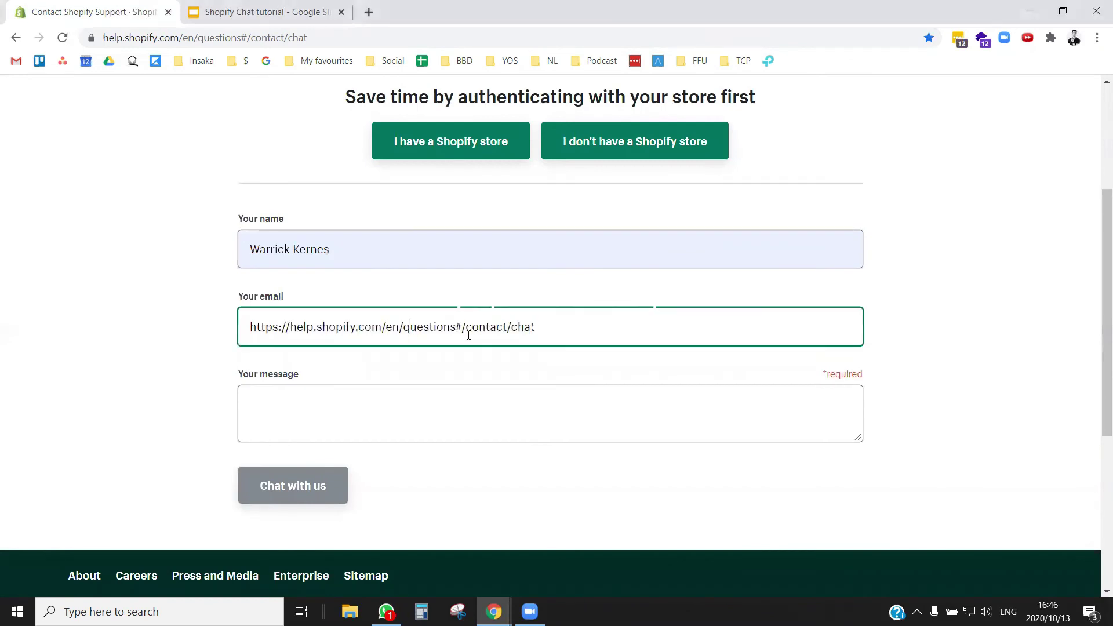
key("ctrl+a")
key("ctrl+v")
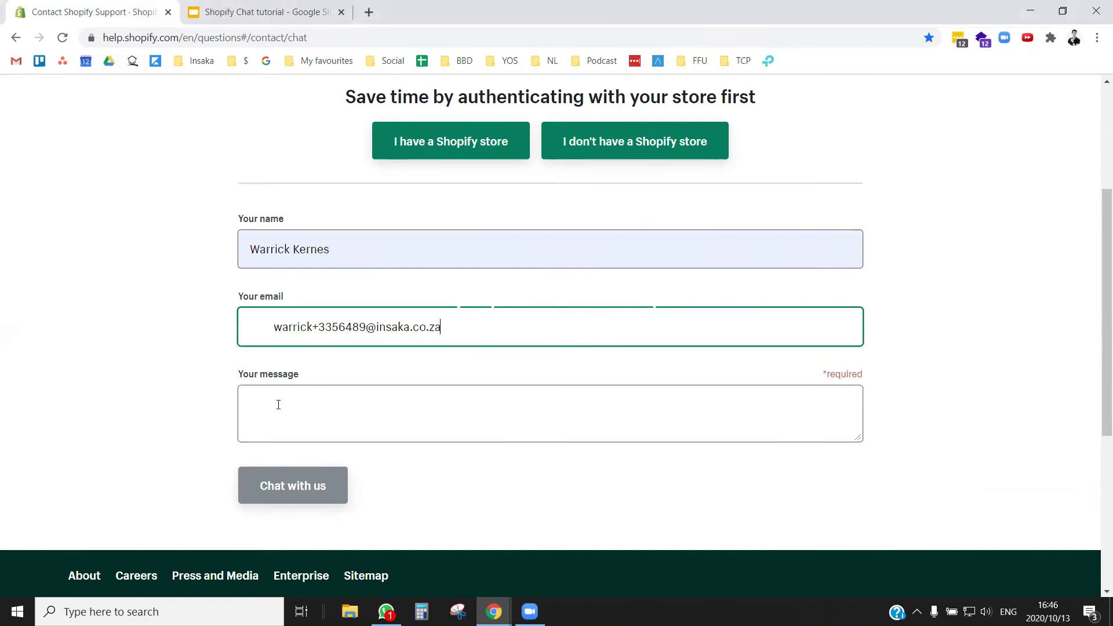
Step: Enter 'assax' as the message and submit Chat with us
left_click(296, 415)
type("assax")
left_click(291, 485)
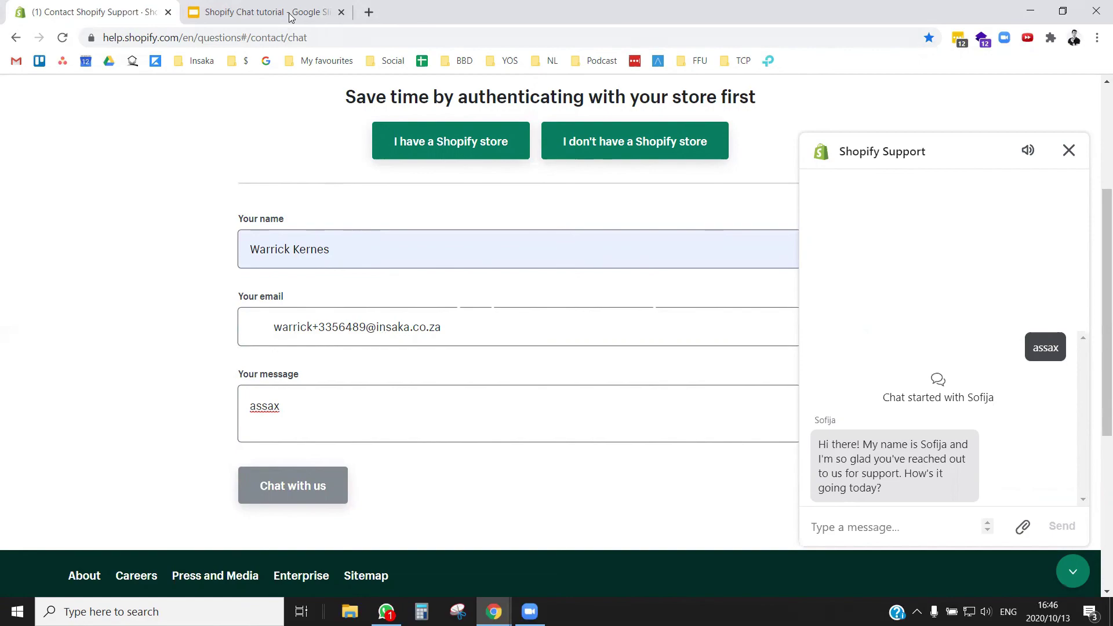
Step: Return to the 'Shopify Chat tutorial' Google Slides presentation tab
left_click(255, 13)
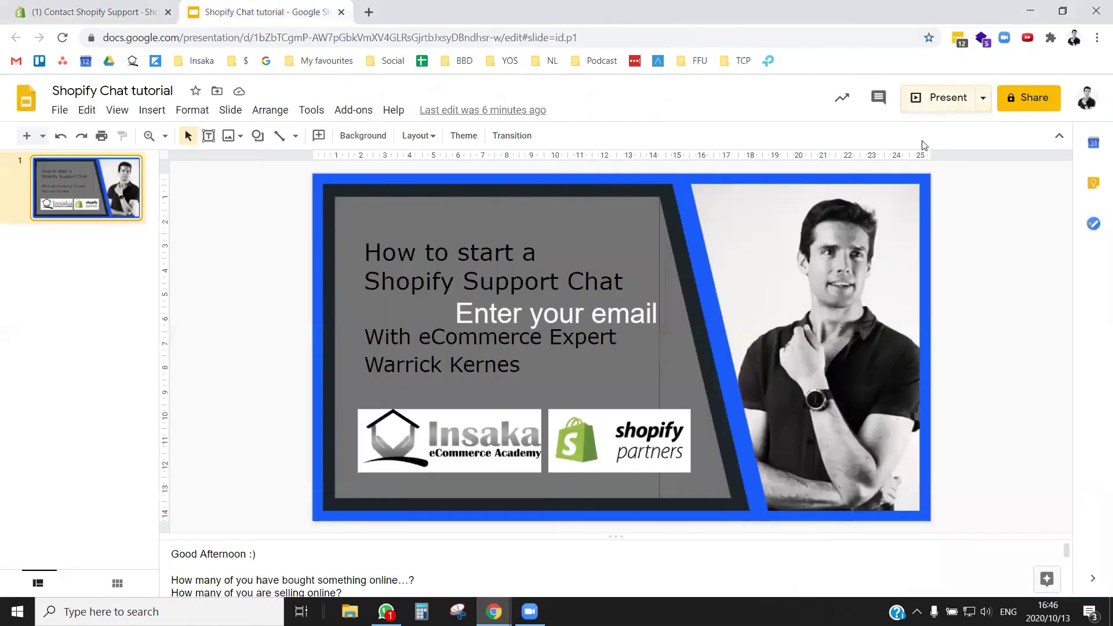